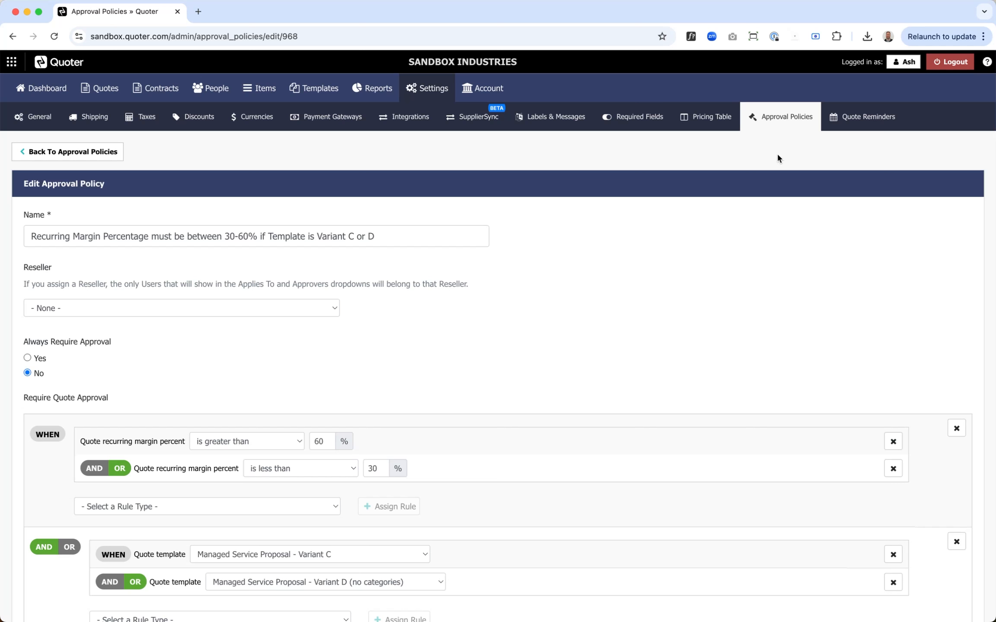
Review the approval policy's recurring margin and quote template rules, its available rule types, and the users it applies to.
scroll(767, 276, "down", 4)
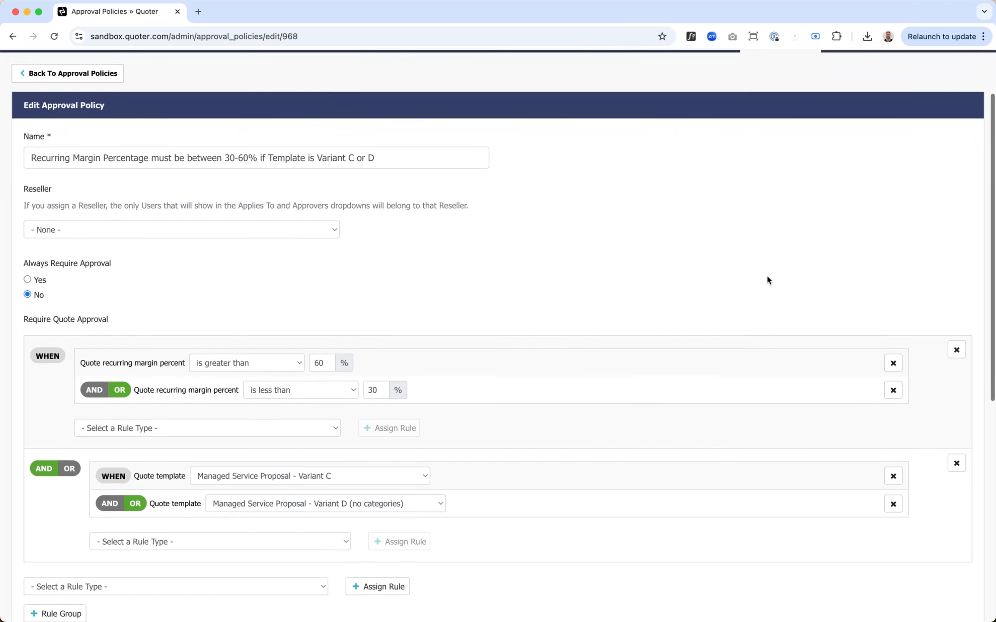
scroll(768, 279, "down", 2)
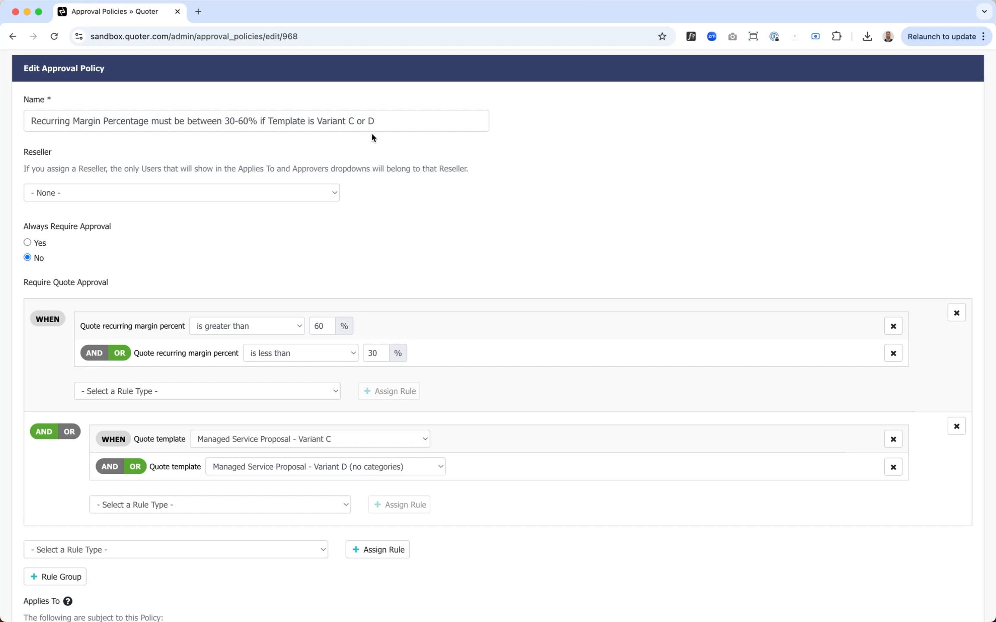
scroll(670, 229, "down", 3)
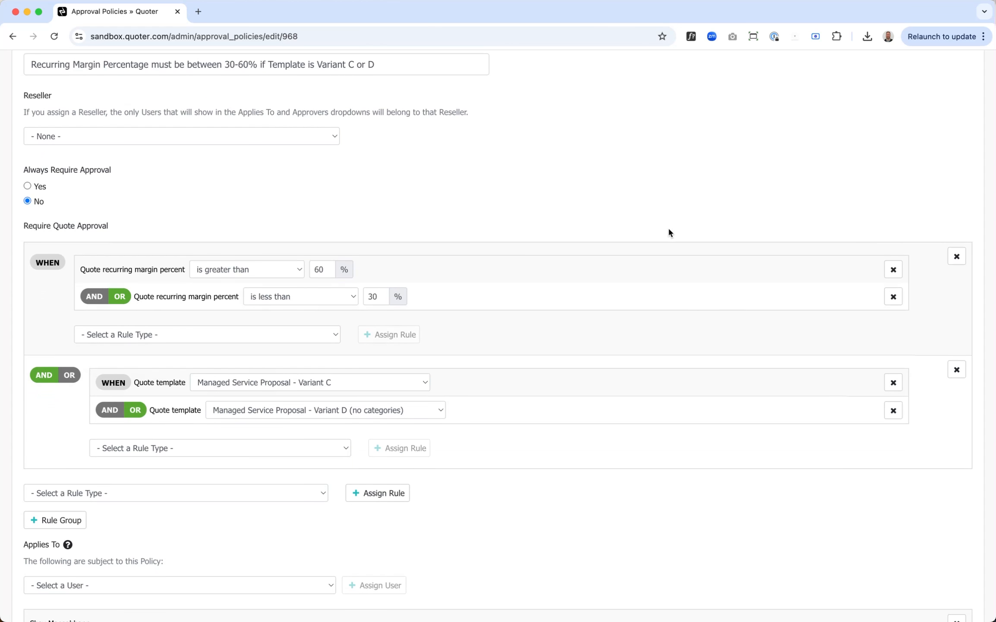
scroll(461, 477, "down", 2)
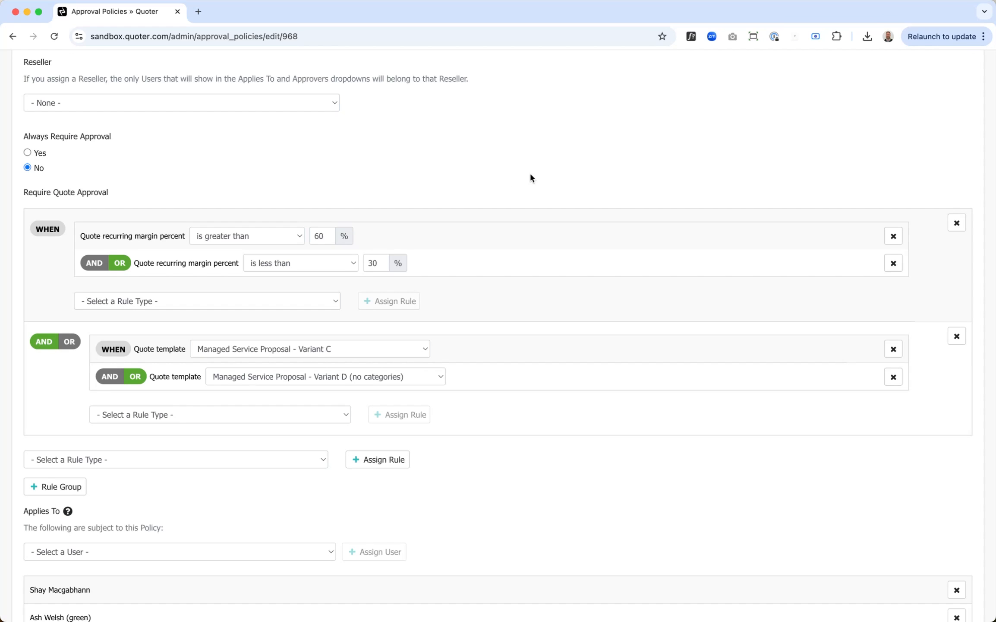
scroll(530, 174, "down", 3)
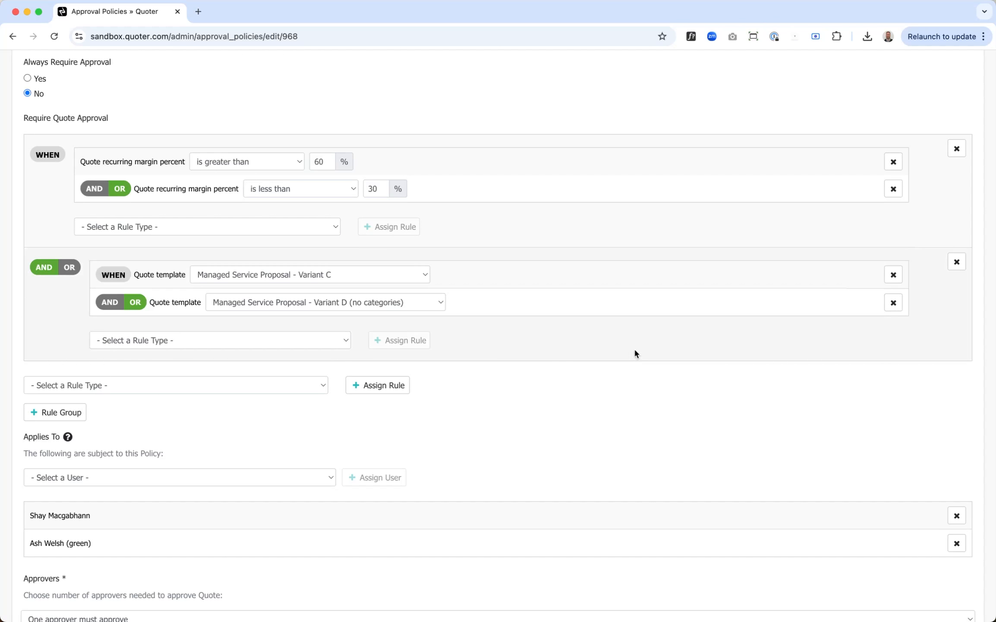
scroll(635, 347, "down", 2)
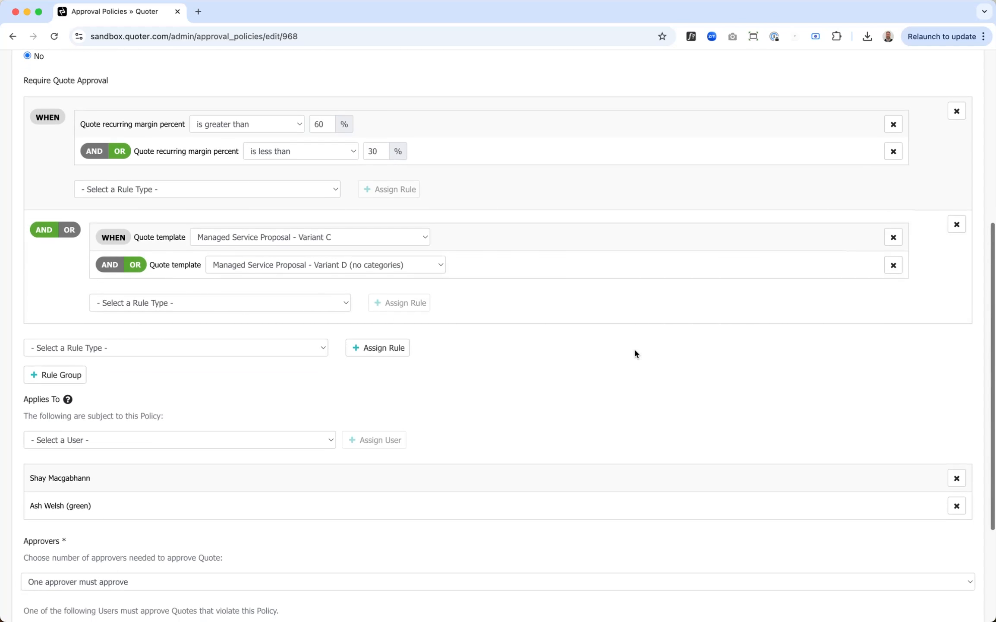
left_click(335, 193)
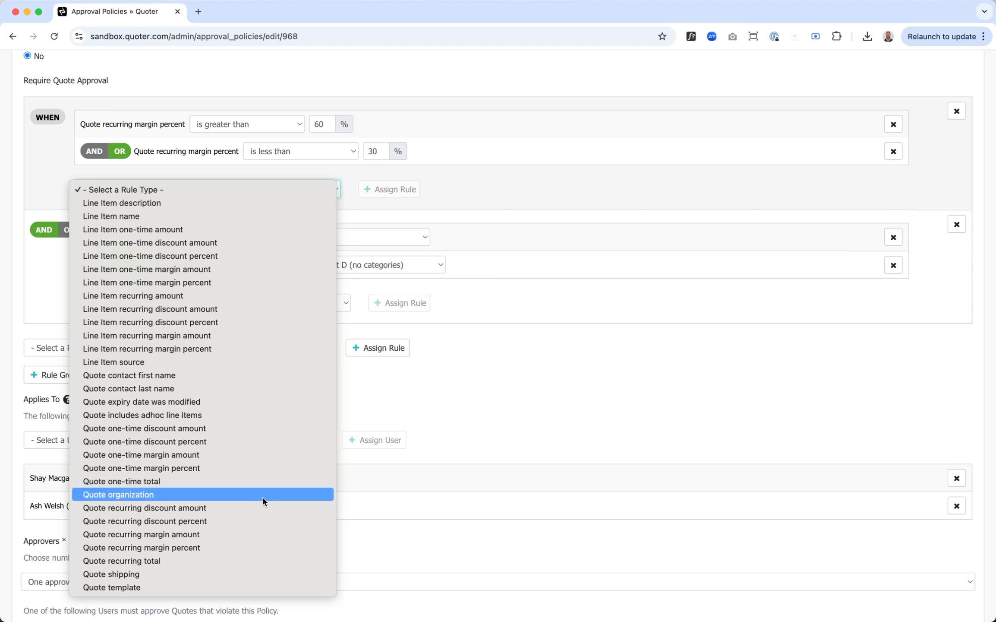
left_click(635, 397)
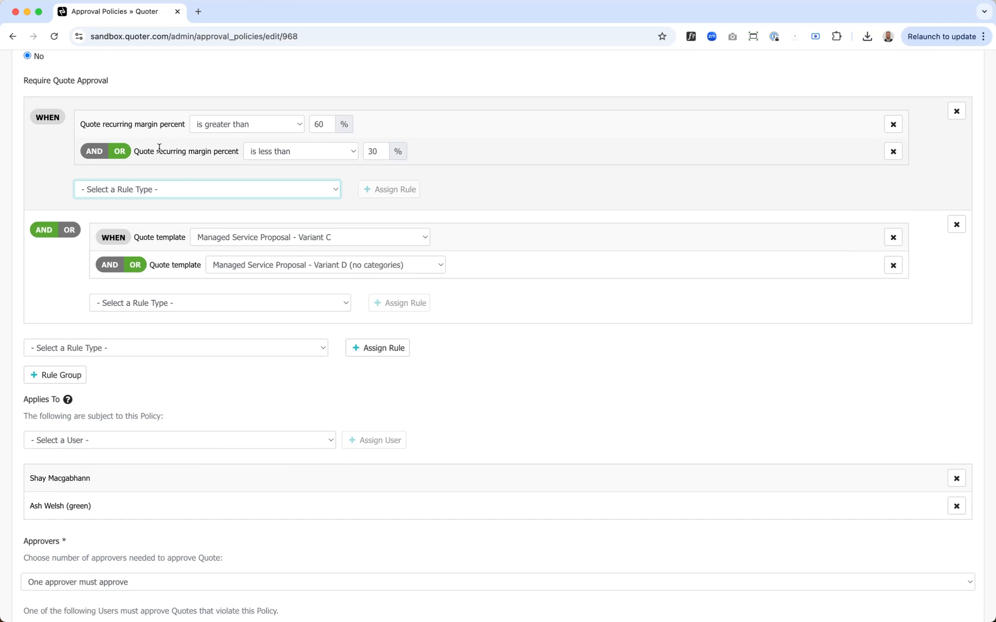
left_click(693, 429)
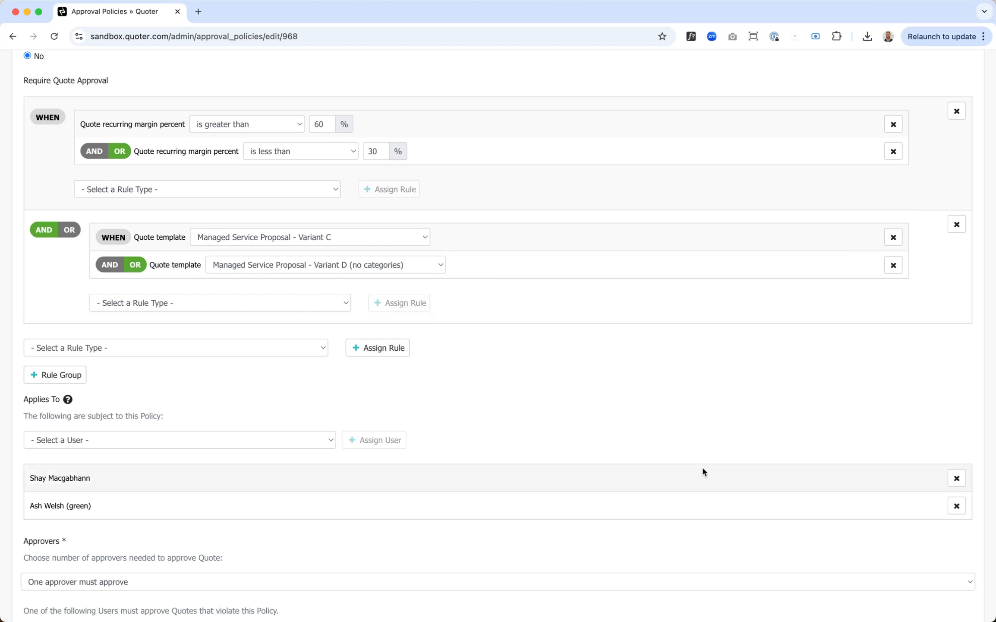
Change the policy's approver requirement to "All approvers must approve".
scroll(157, 293, "down", 4)
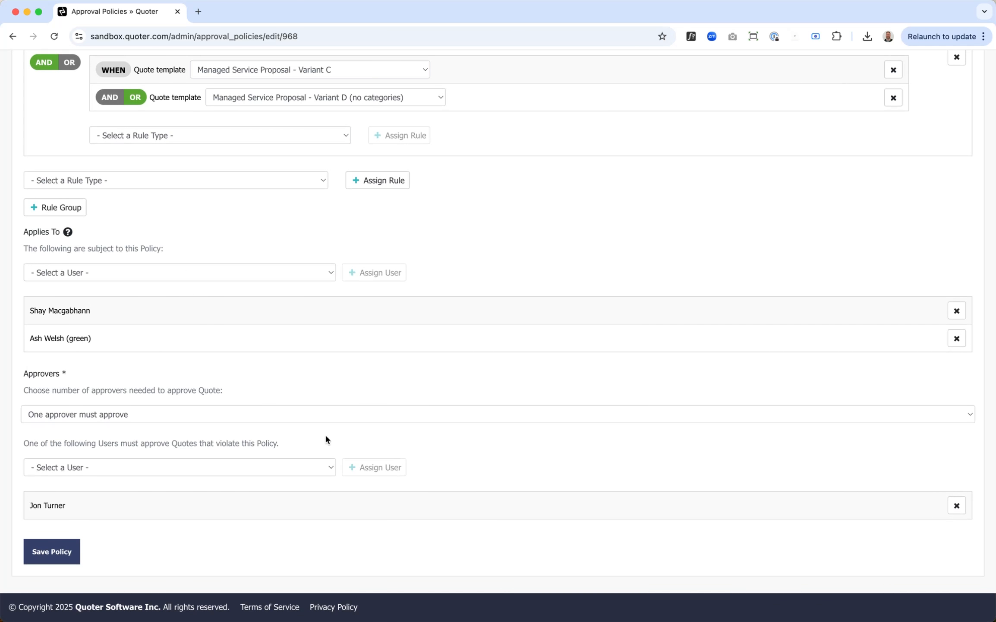
left_click(303, 417)
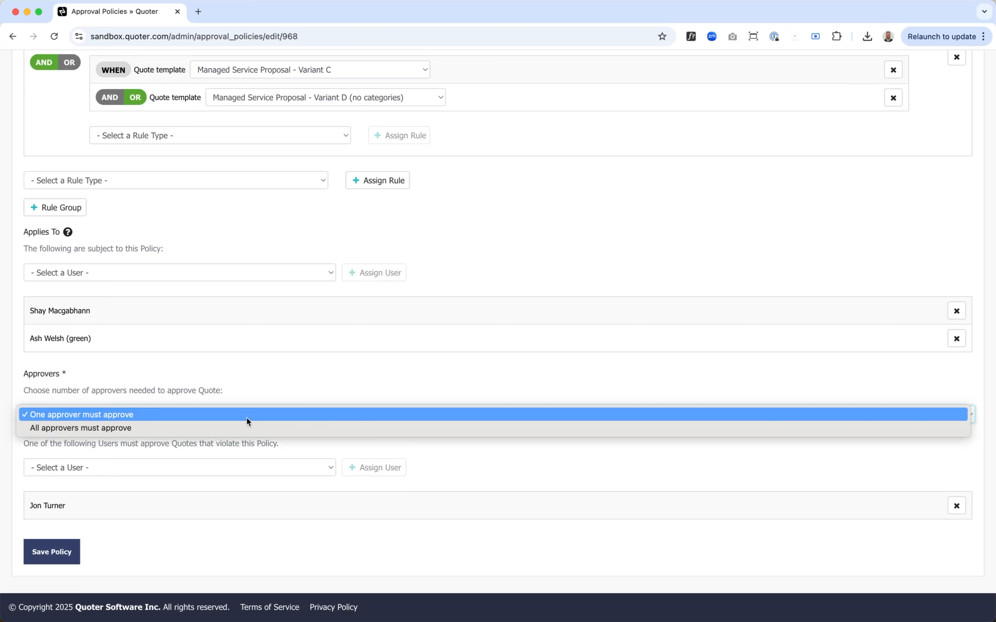
left_click(209, 428)
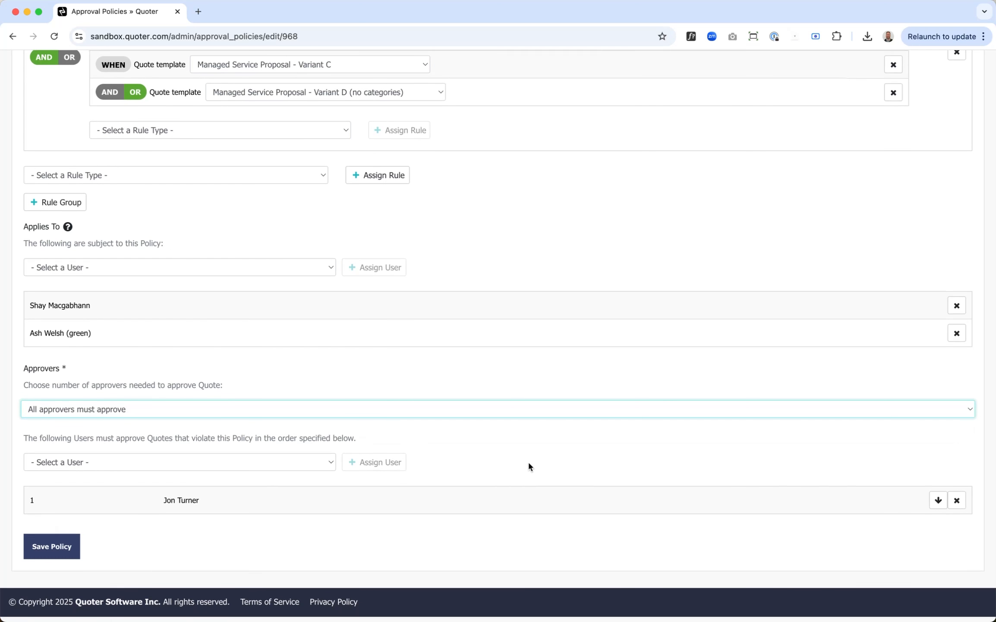
Assign a second user as approver and try swapping the two approvers' positions in the approval order.
left_click(323, 468)
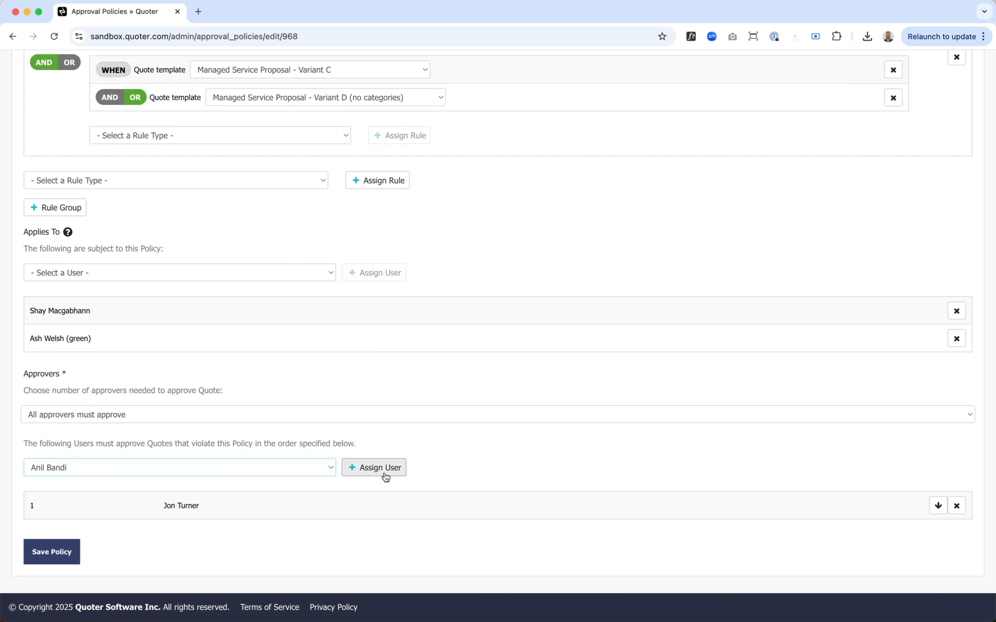
left_click(377, 468)
scroll(623, 457, "down", 1)
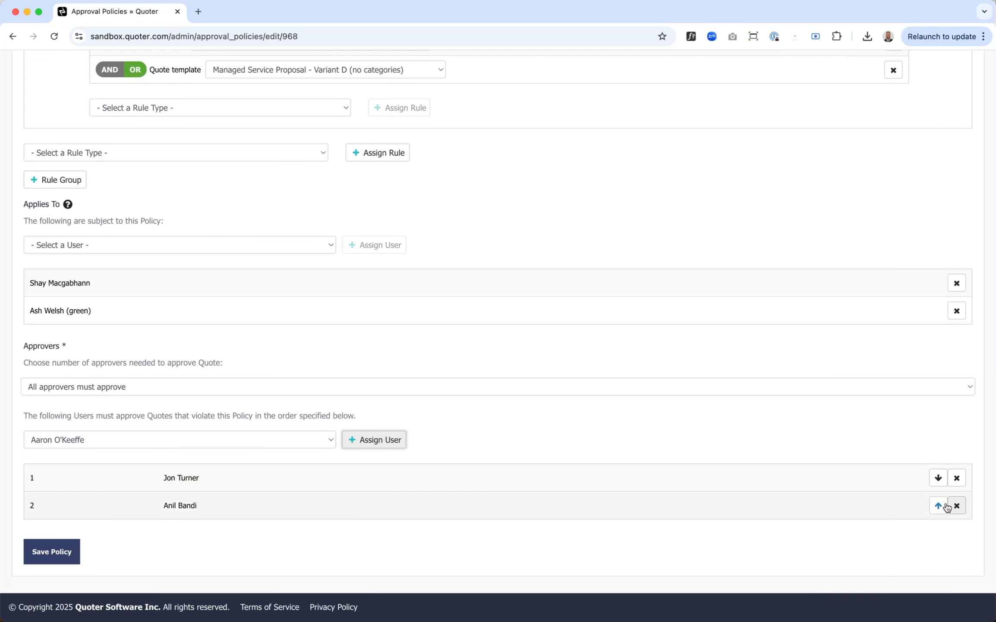
left_click(939, 505)
left_click(938, 478)
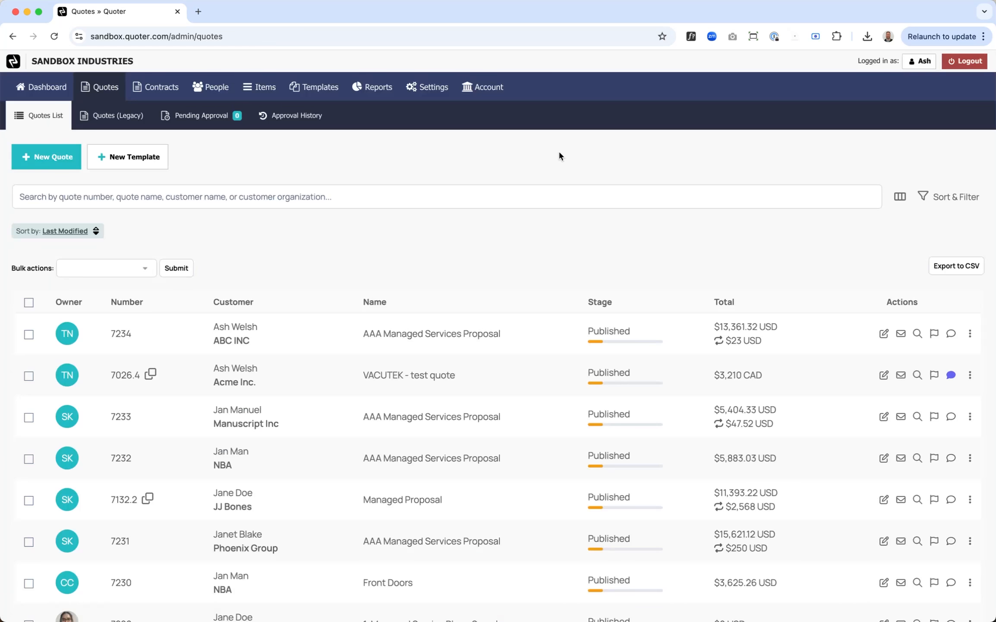
Create a new quote from the "Managed Service Proposal - Variant C" template.
left_click(40, 160)
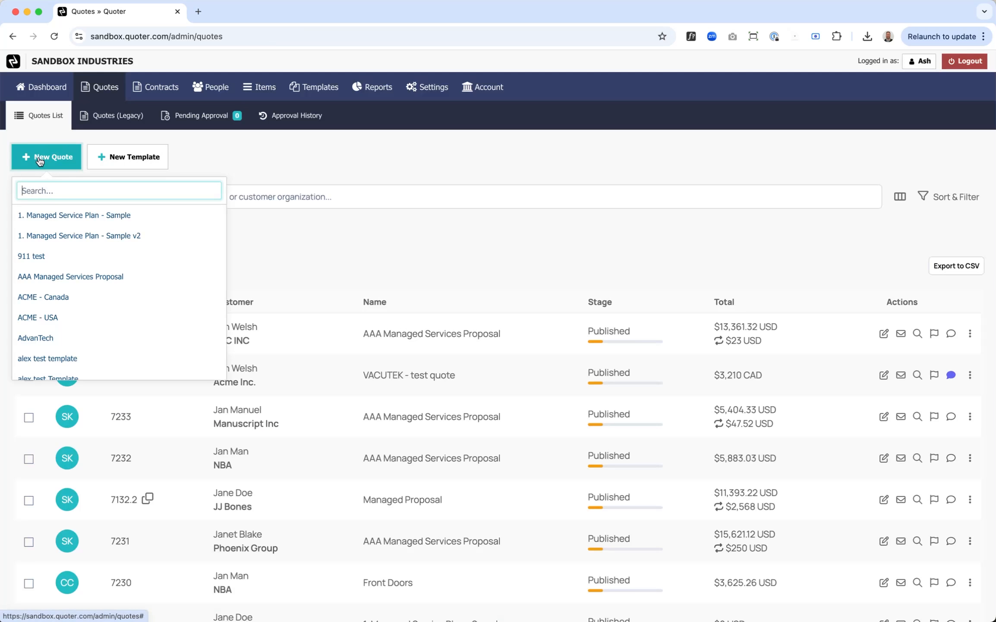
type("var")
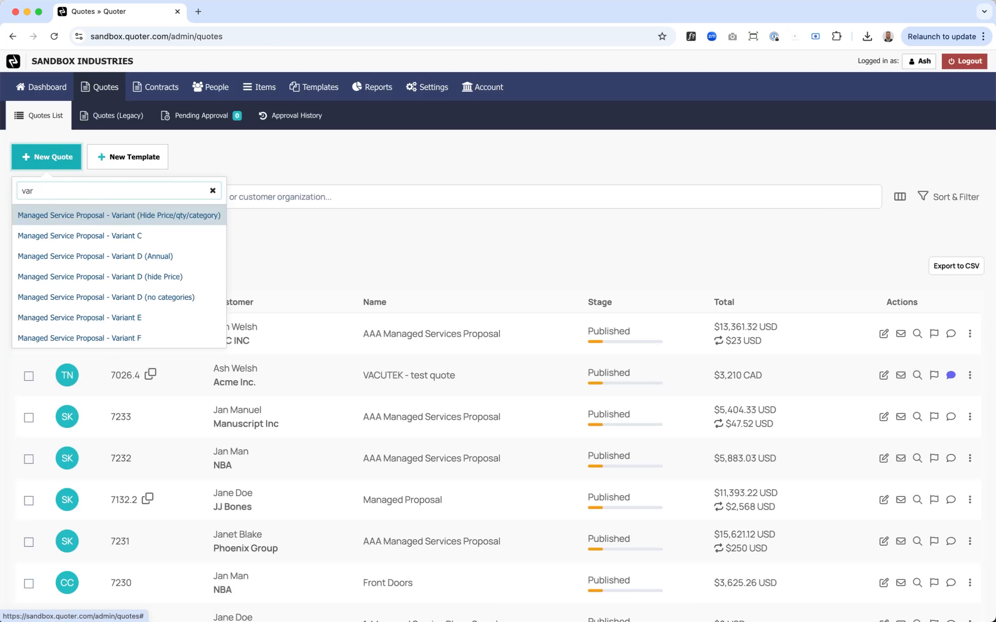
left_click(85, 236)
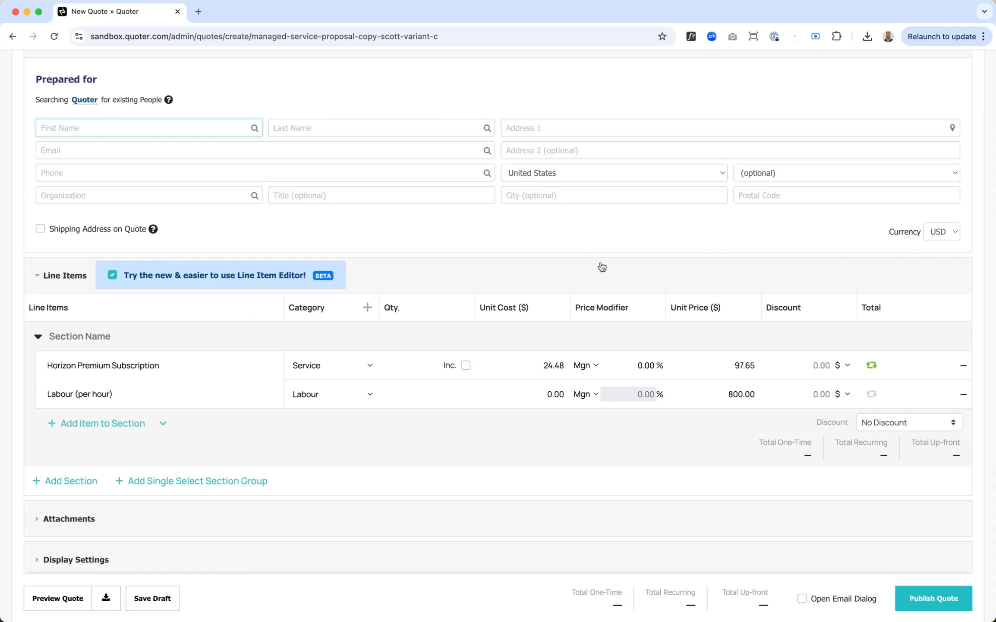
Duplicate the Horizon Premium Subscription line item in the quote's first section.
scroll(645, 421, "down", 5)
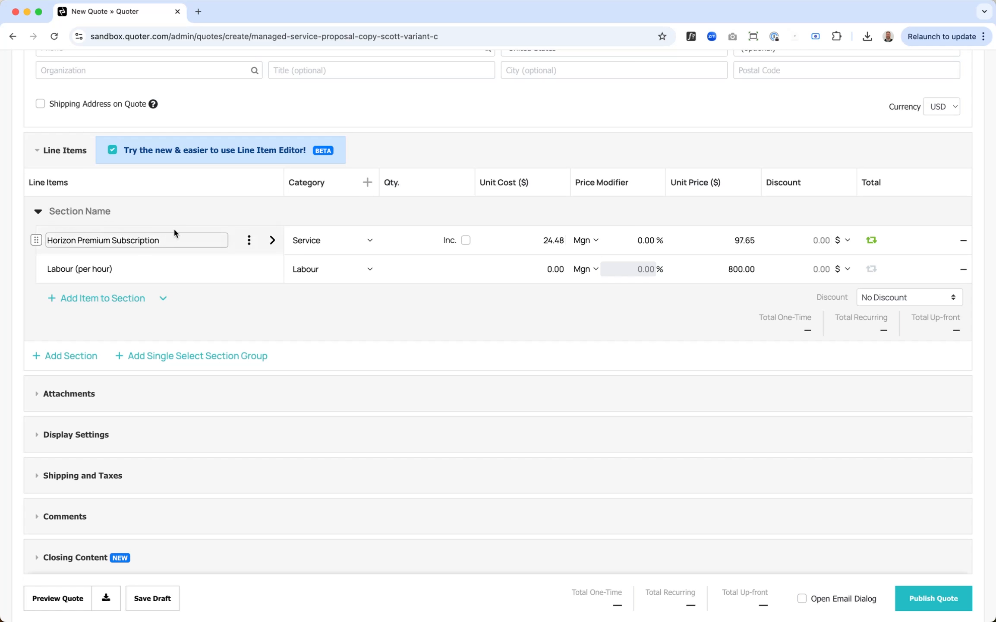
left_click(246, 243)
left_click(265, 318)
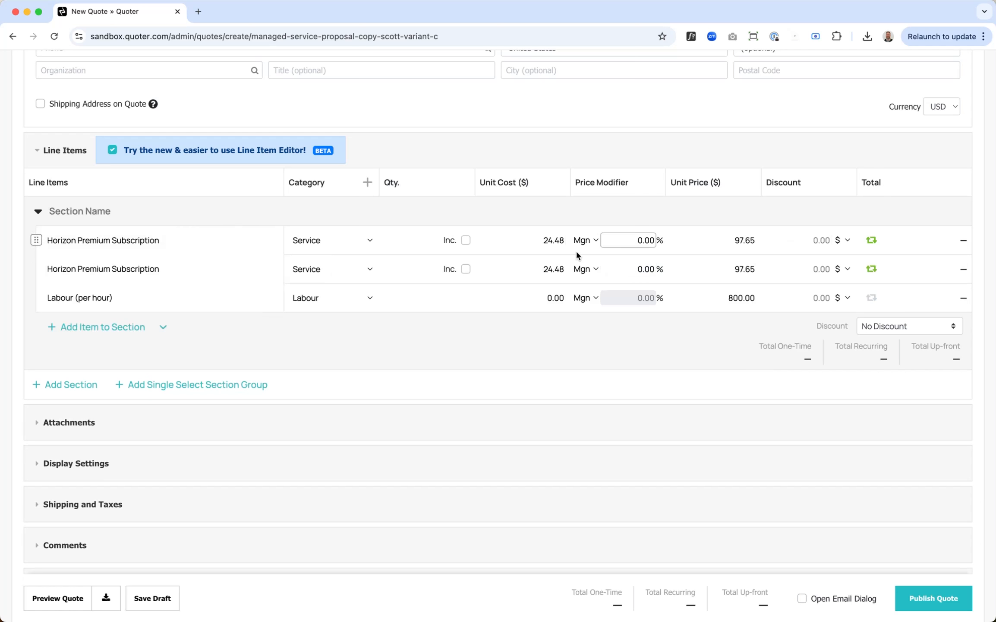
Set the unit price of the first Horizon Premium Subscription line to 200 and check the recurring total's approval flag.
left_click(731, 242)
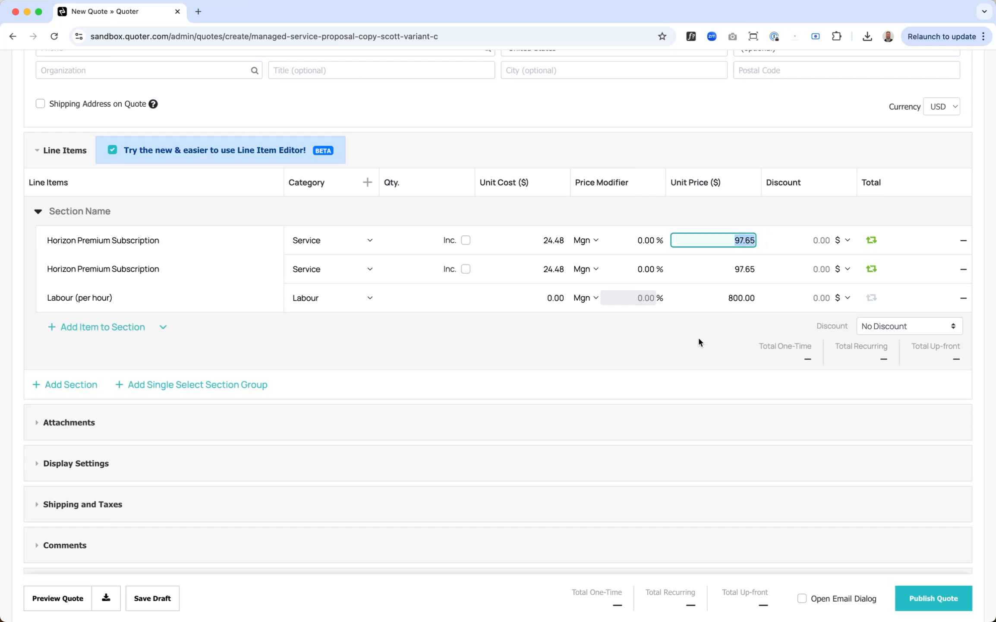
type("200")
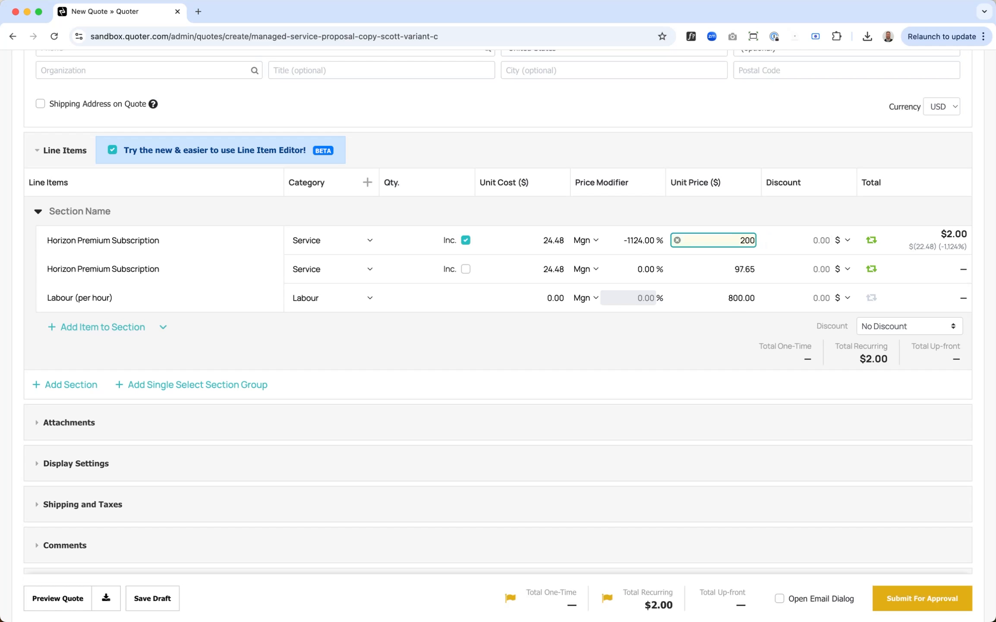
left_click(683, 353)
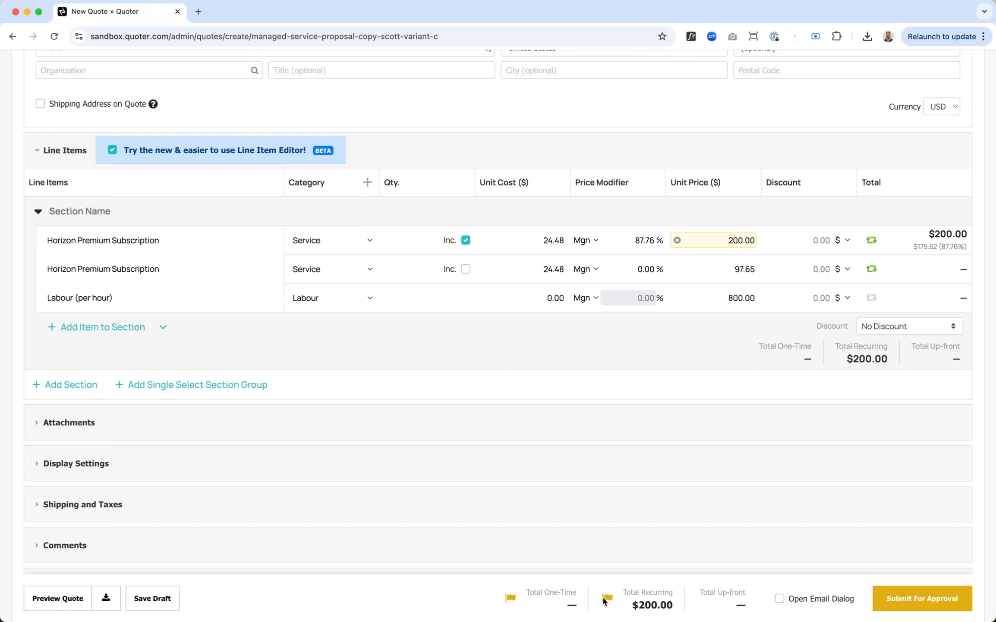
mouse_move(605, 600)
Lower the unit price of the first Horizon Premium Subscription line to 30.
left_click(722, 242)
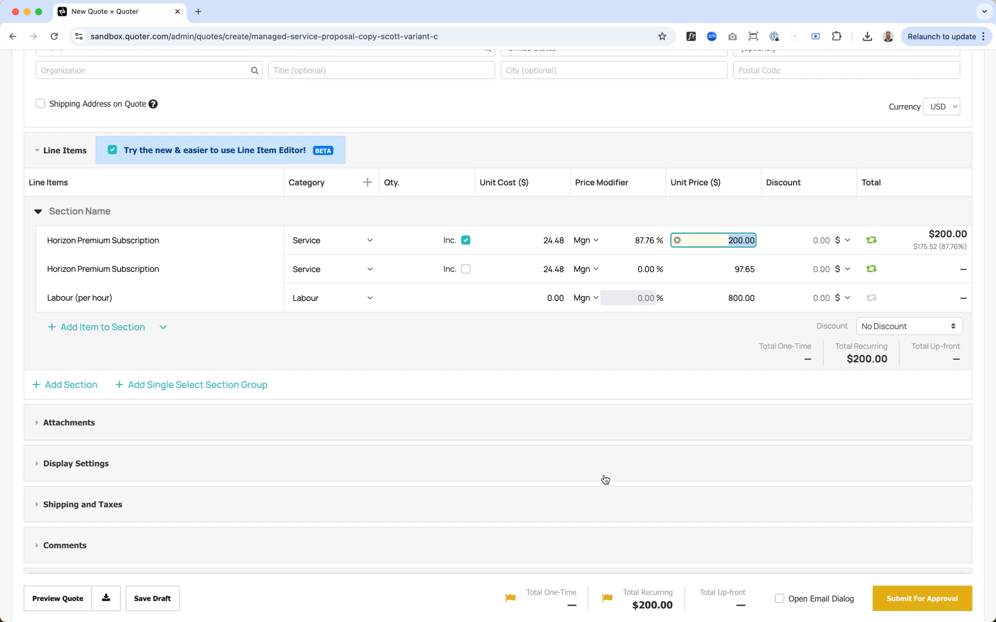
key("BackSpace")
type("30")
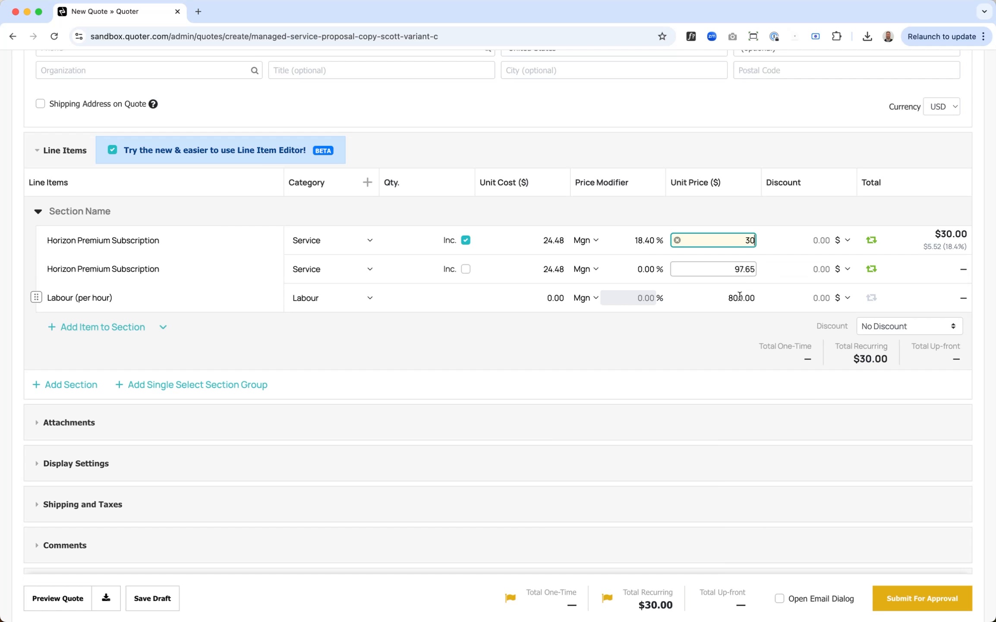
Set the unit price of the first Horizon Premium Subscription line to 60.
key("BackSpace")
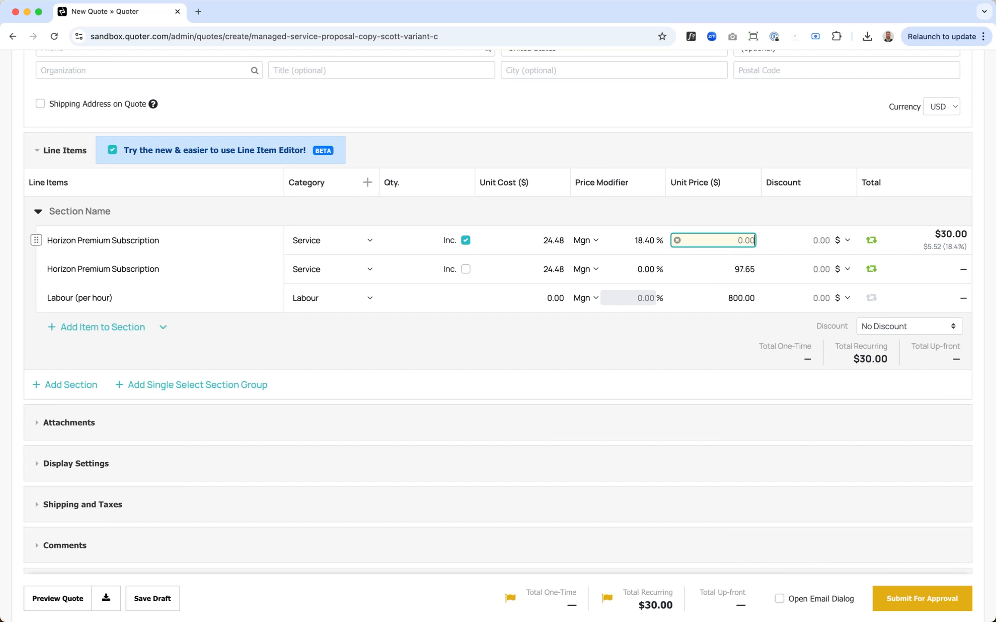
type("60")
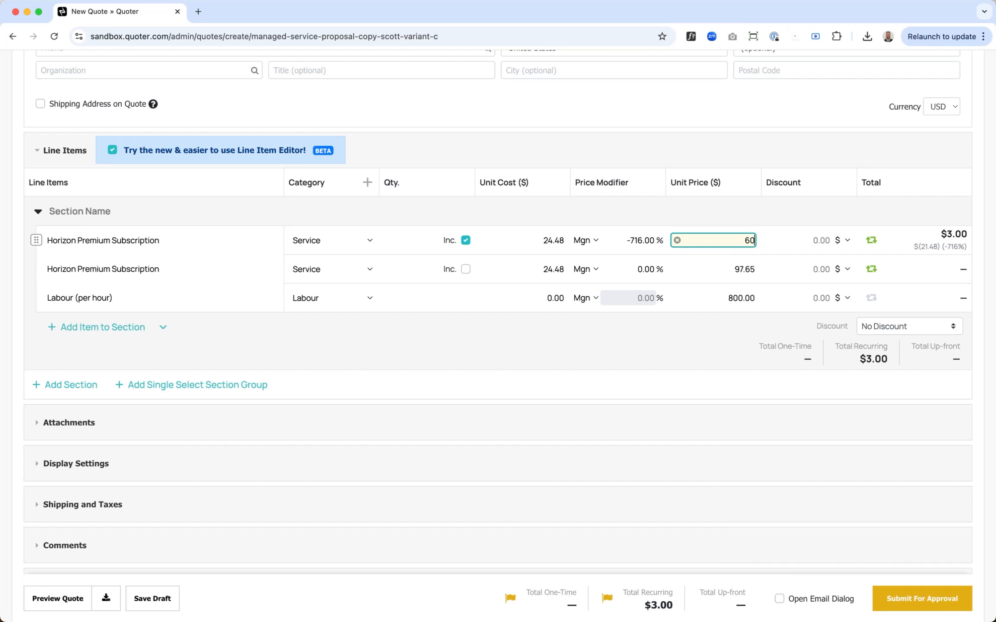
left_click(694, 375)
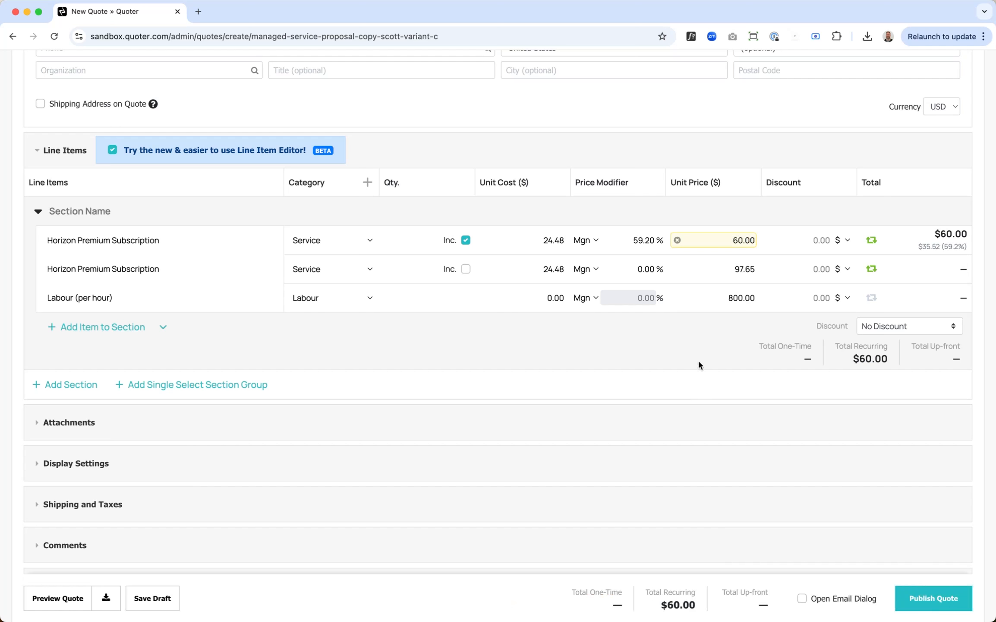